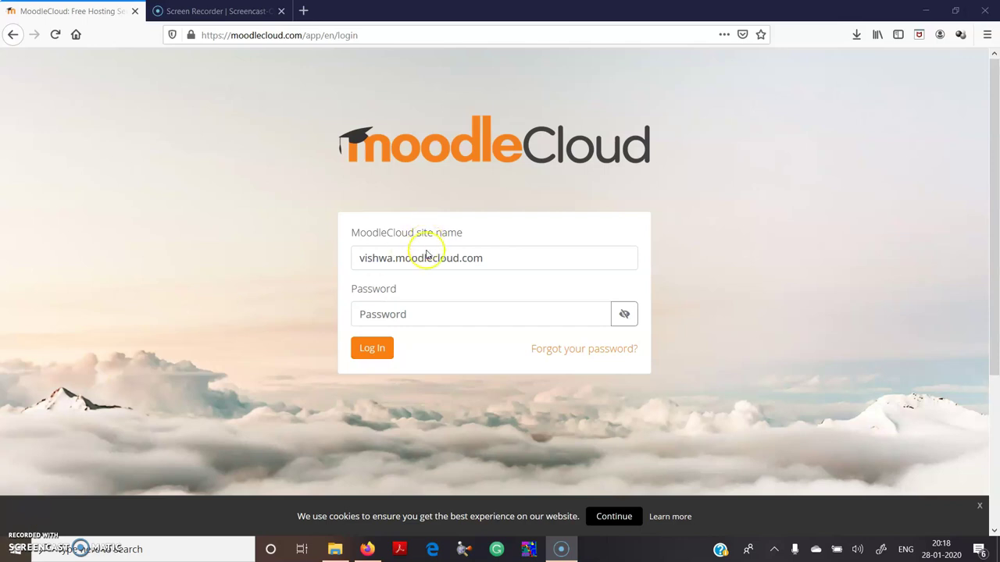
# Log in to MoodleCloud with the site name and the account password.
pyautogui.click(515, 258)
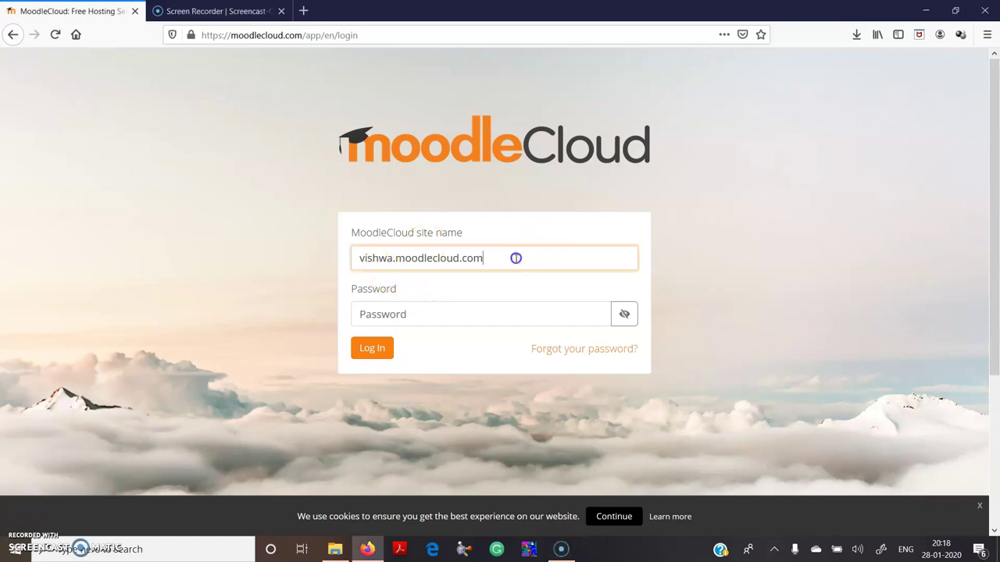
pyautogui.click(413, 313)
pyautogui.write('a')
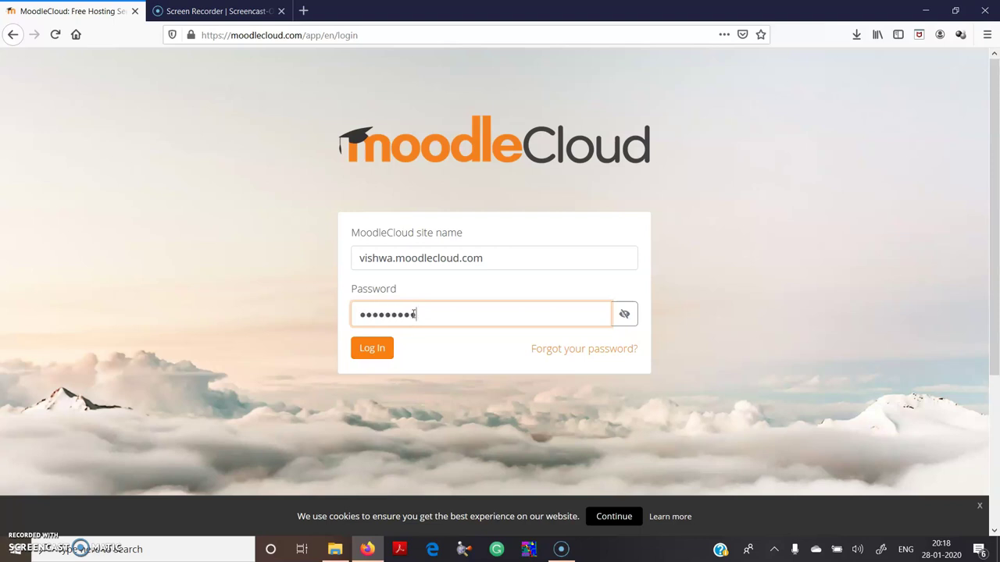
pyautogui.click(379, 350)
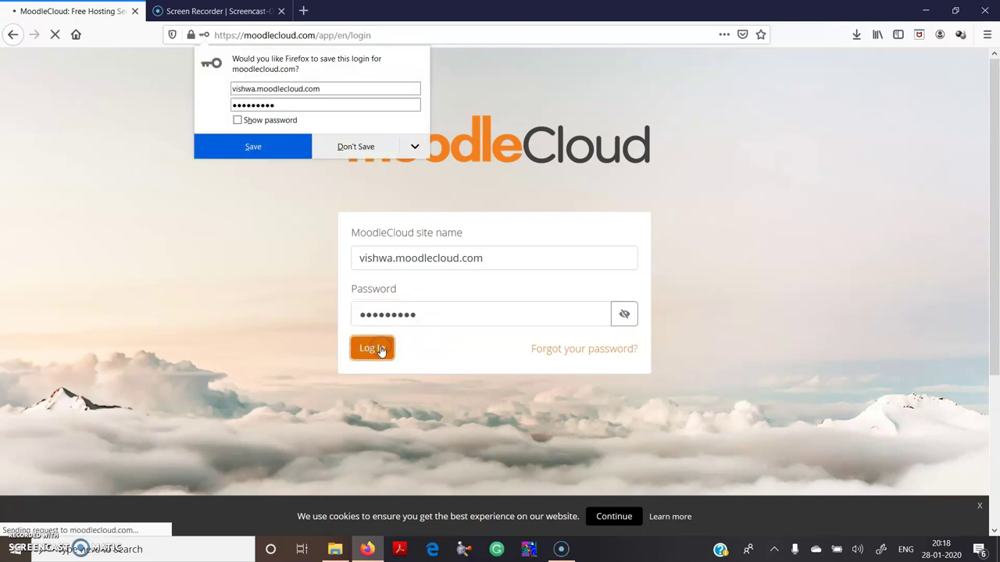
# Decline Firefox's save-login offer and scroll the front page to the Basics of Semiconductors course.
pyautogui.click(336, 146)
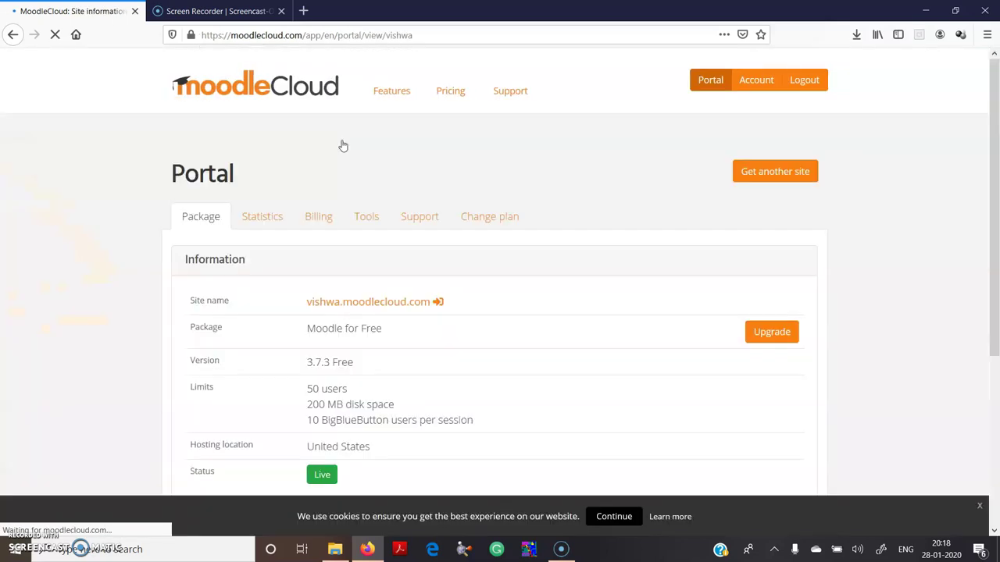
pyautogui.scroll(-2, 966, 241)
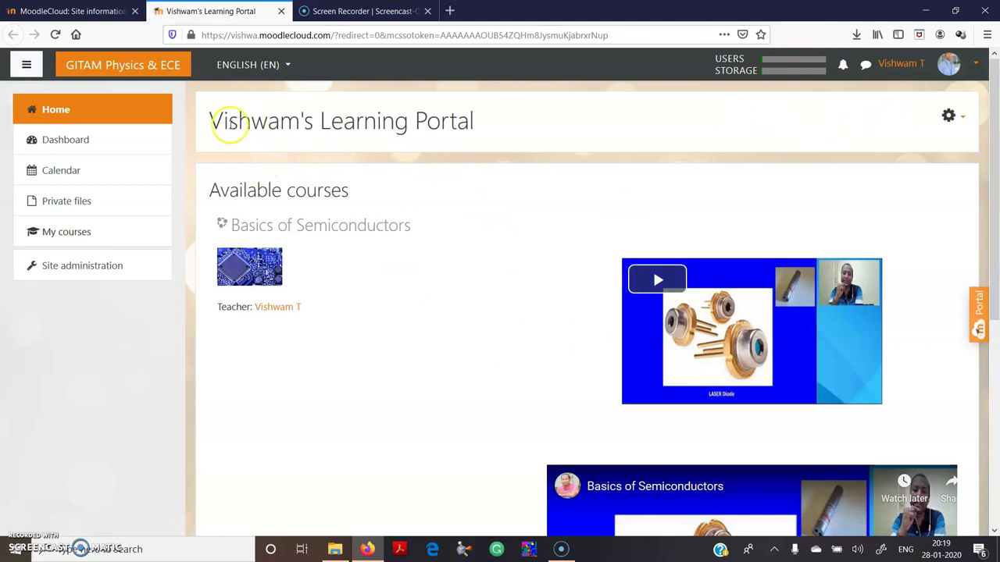
# Bring up the Front page settings form through the gear Actions menu's Edit settings.
pyautogui.moveTo(210, 121); pyautogui.dragTo(479, 124)
pyautogui.click(482, 127)
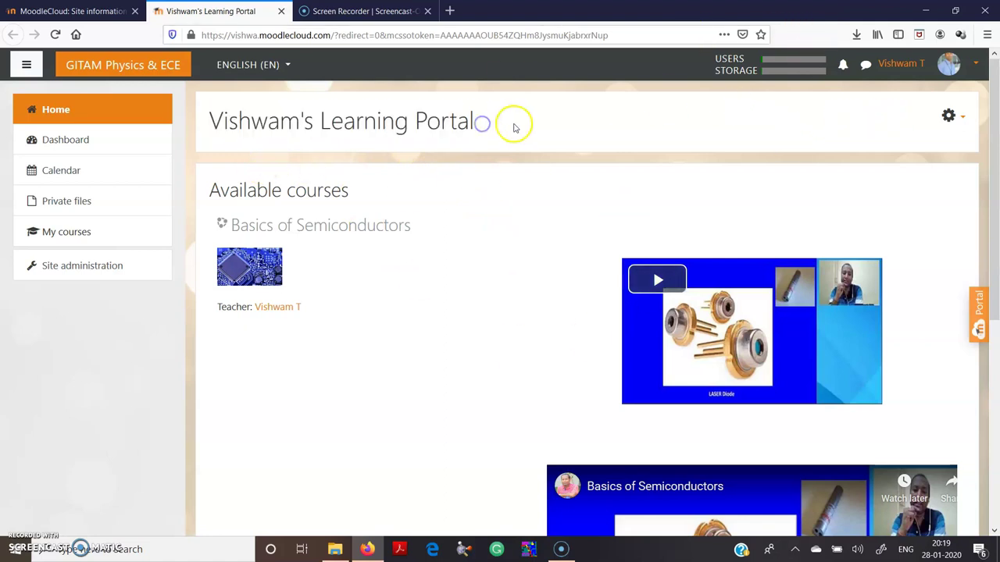
pyautogui.click(948, 116)
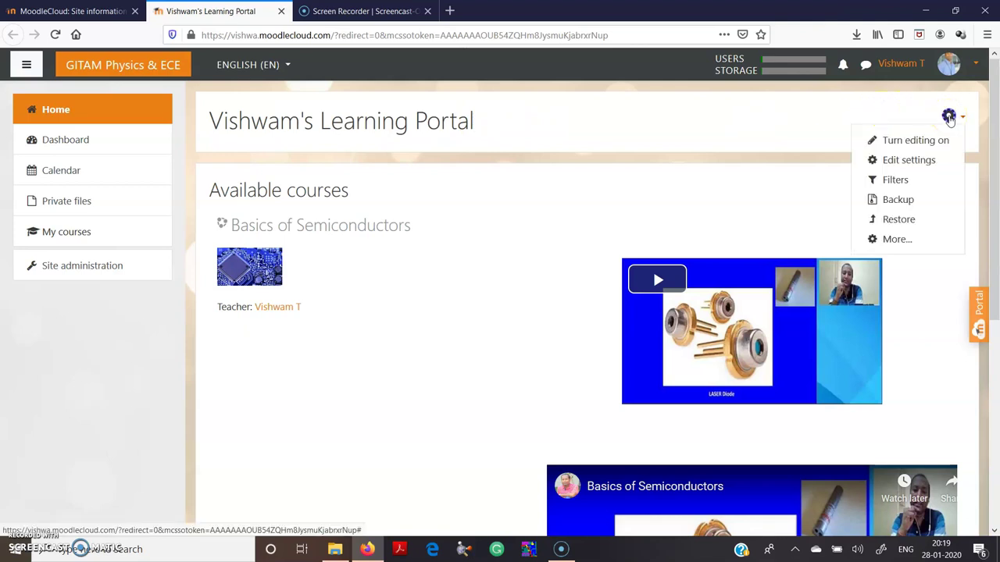
pyautogui.click(920, 160)
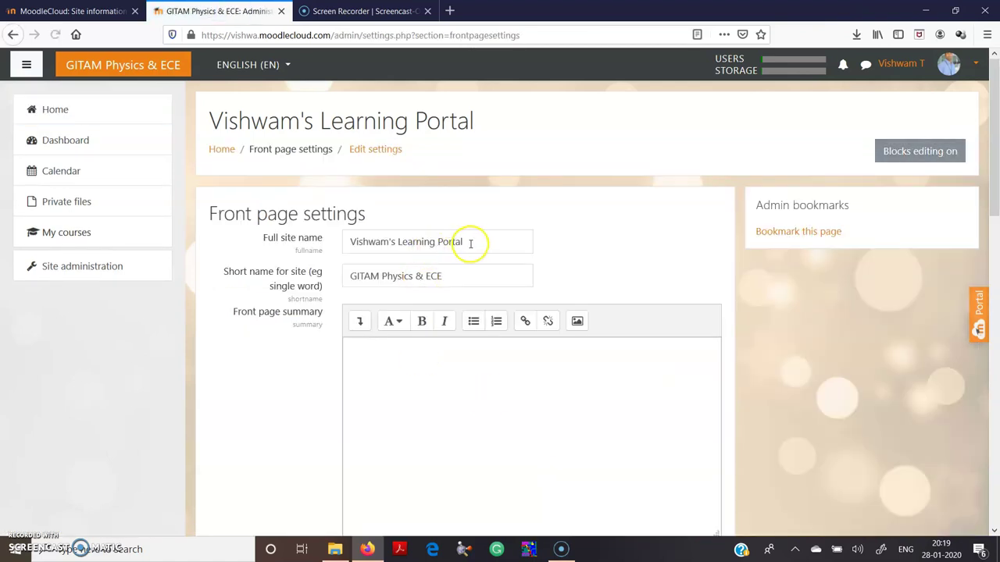
# Review the full site name, short name GITAM Physics & ECE and summary, then save the front page settings.
pyautogui.moveTo(470, 243); pyautogui.dragTo(357, 243)
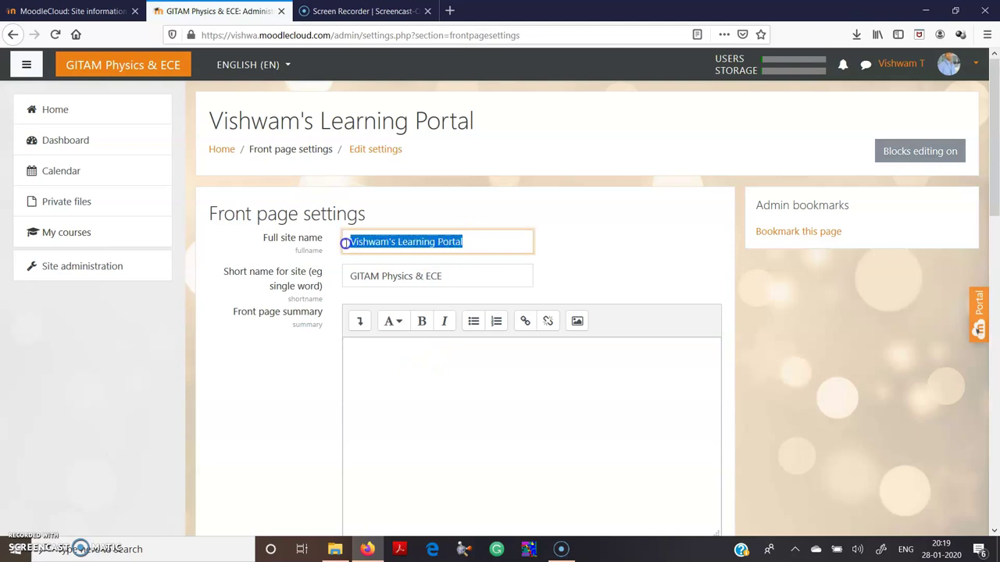
pyautogui.click(465, 242)
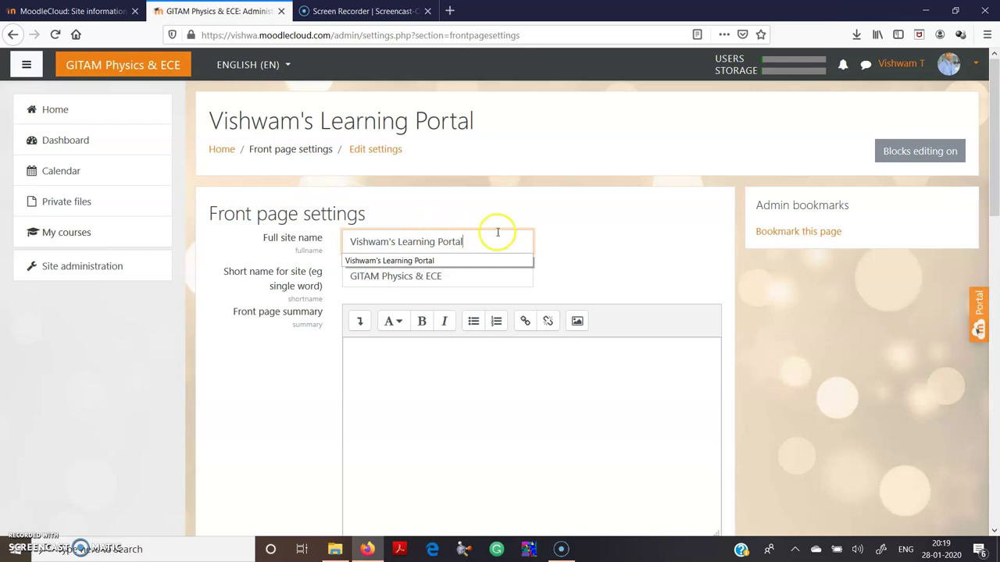
pyautogui.click(446, 277)
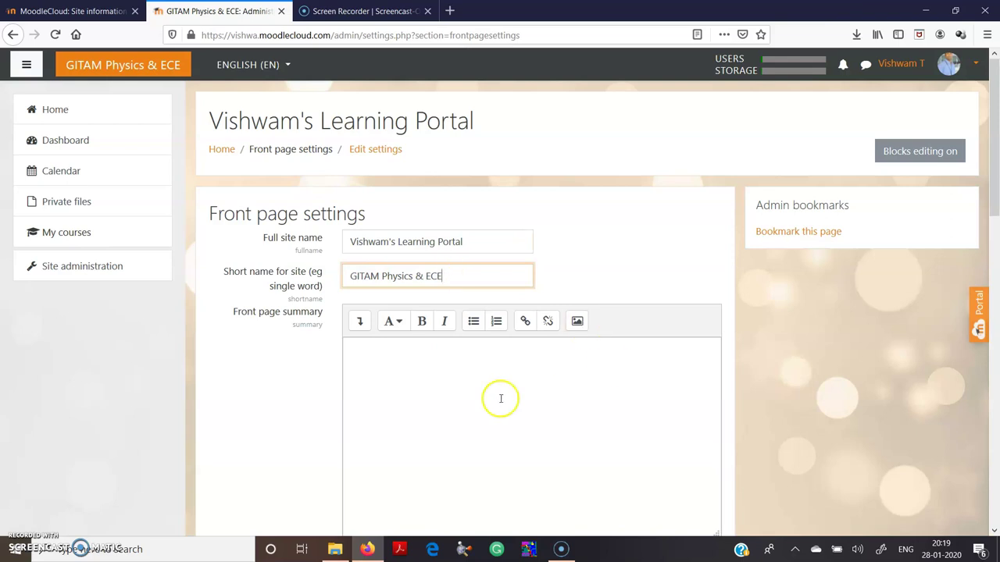
pyautogui.click(389, 366)
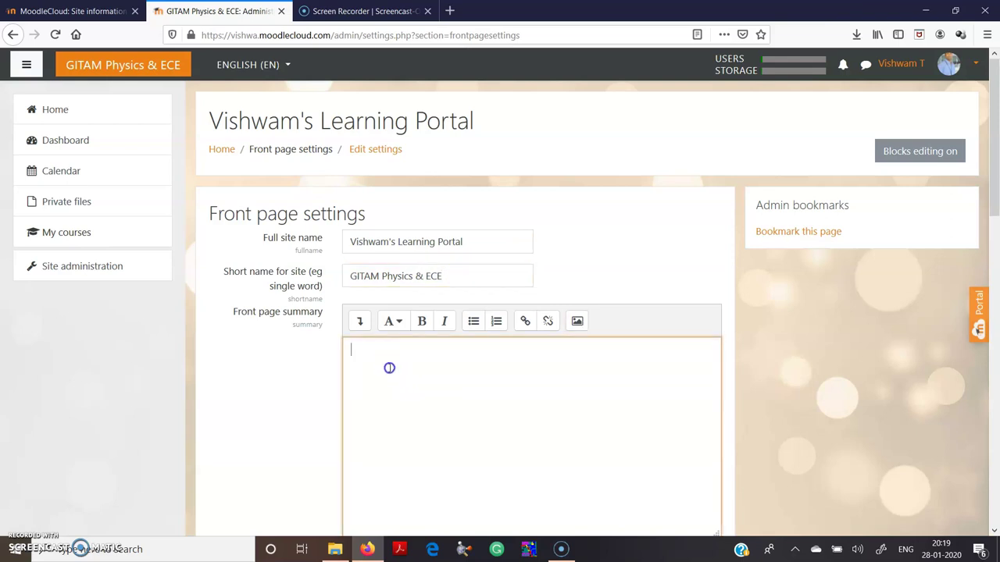
pyautogui.scroll(-5, 494, 369)
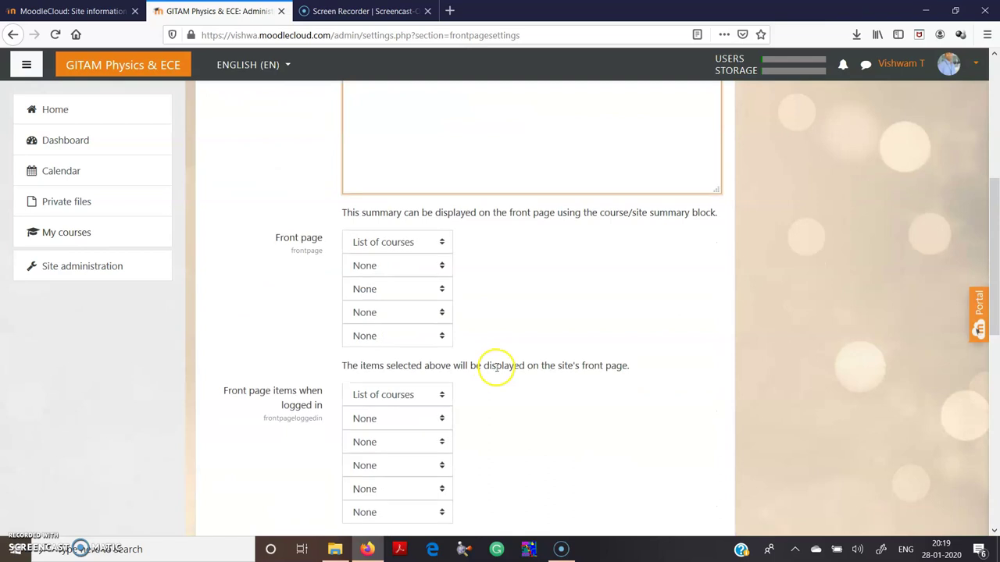
pyautogui.scroll(-3, 496, 371)
pyautogui.scroll(-2, 497, 369)
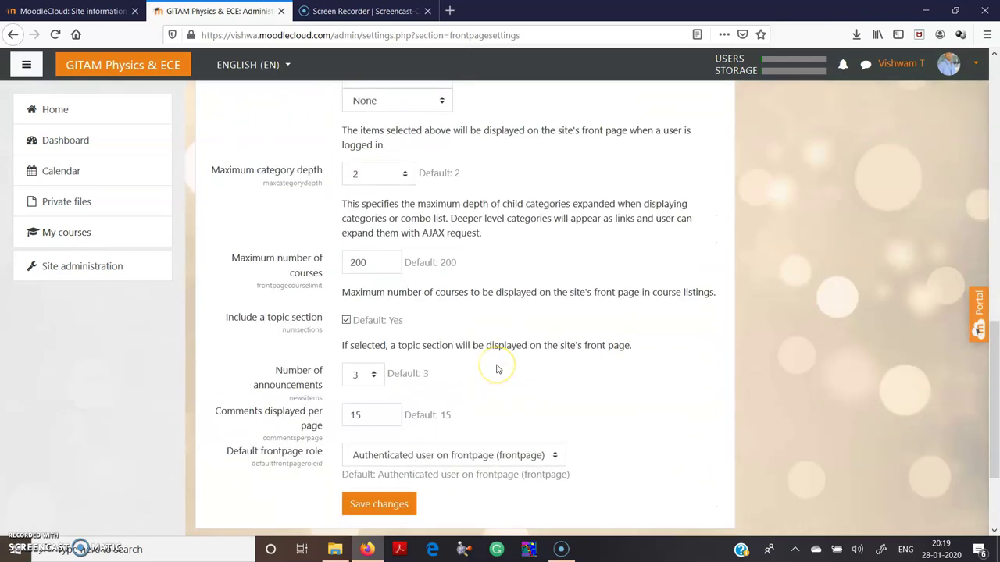
pyautogui.scroll(-3, 497, 368)
pyautogui.click(387, 372)
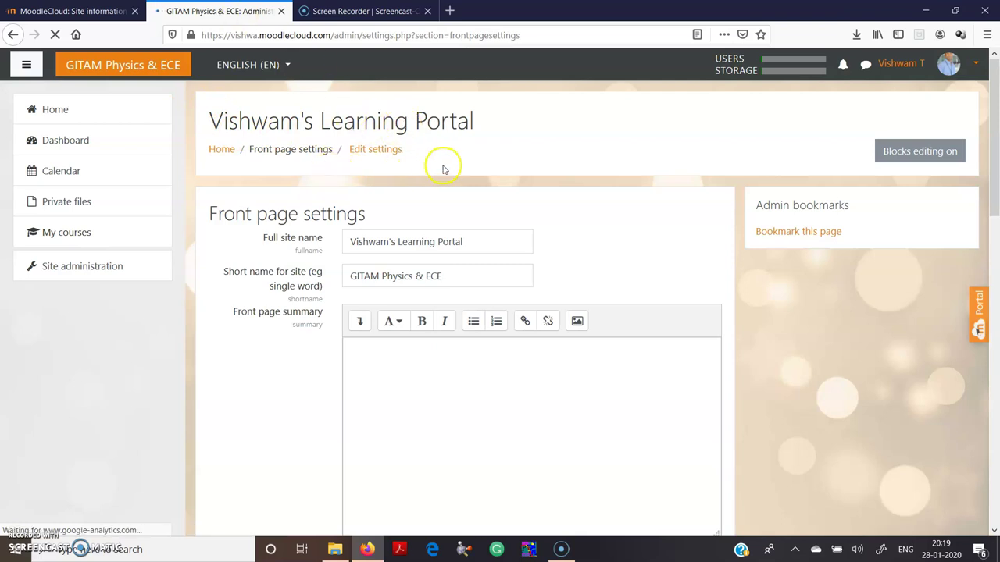
# Return Home and bring up Edit settings for the Basics of Semiconductors course.
pyautogui.click(227, 153)
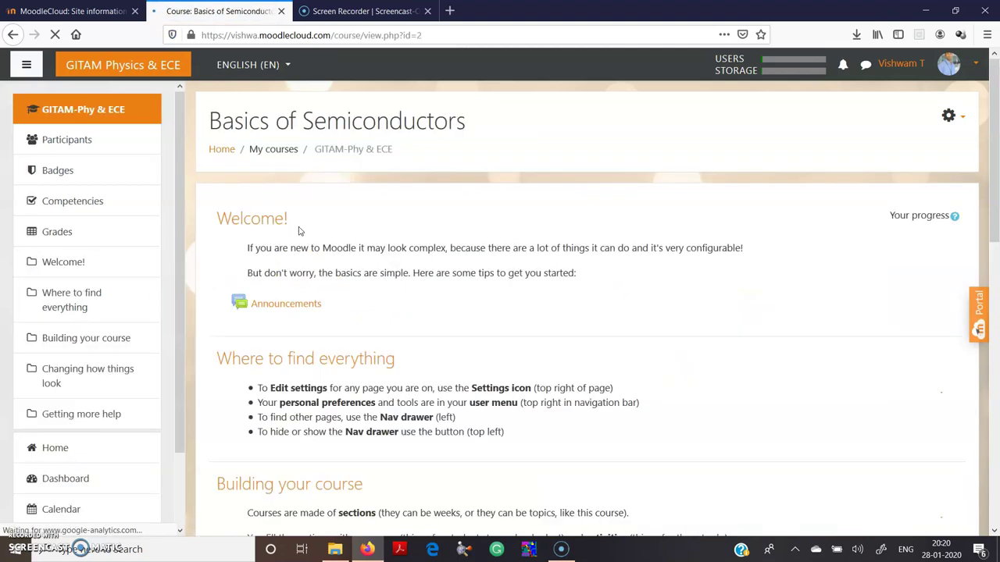
pyautogui.click(947, 122)
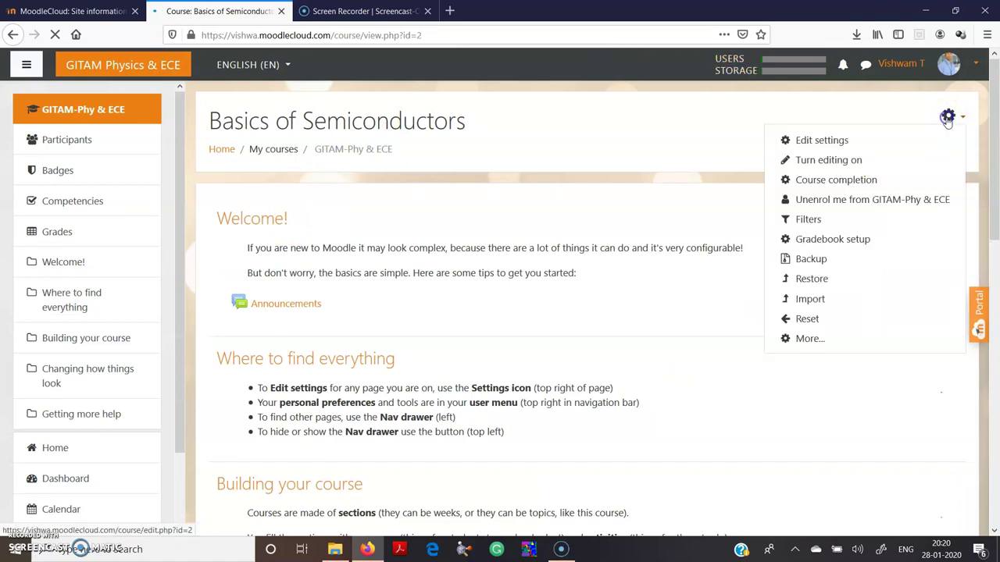
pyautogui.click(836, 141)
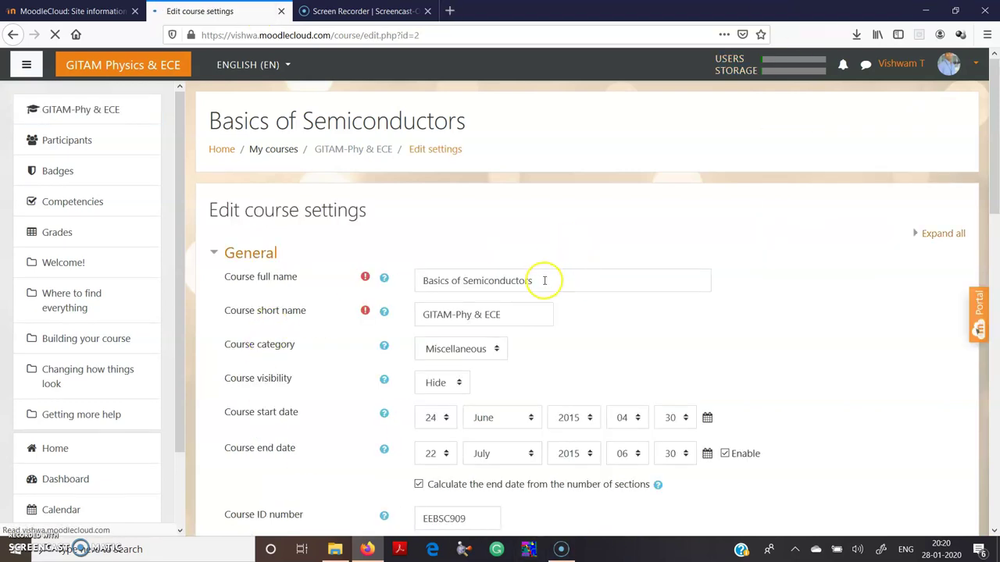
# Review the course full name and short name GITAM-Phy & ECE, then scroll to the summary's YouTube embed.
pyautogui.click(542, 281)
pyautogui.moveTo(534, 281); pyautogui.dragTo(419, 280)
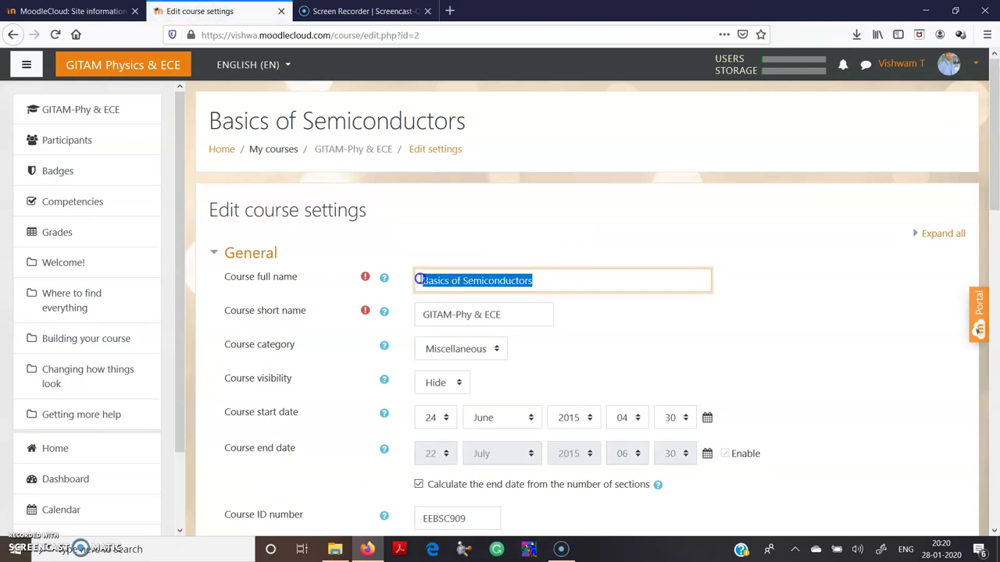
pyautogui.click(539, 282)
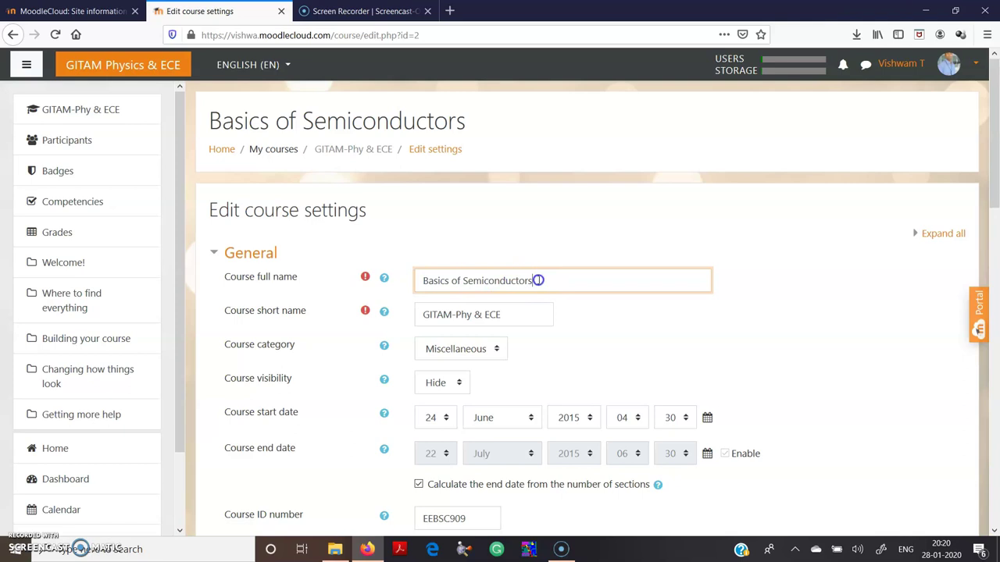
pyautogui.moveTo(538, 280); pyautogui.dragTo(419, 280)
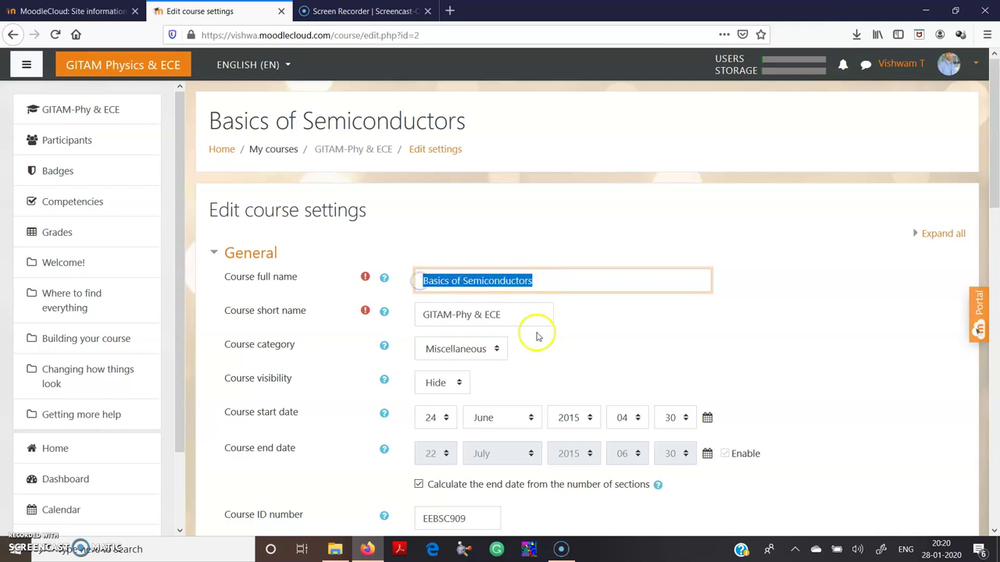
pyautogui.click(510, 315)
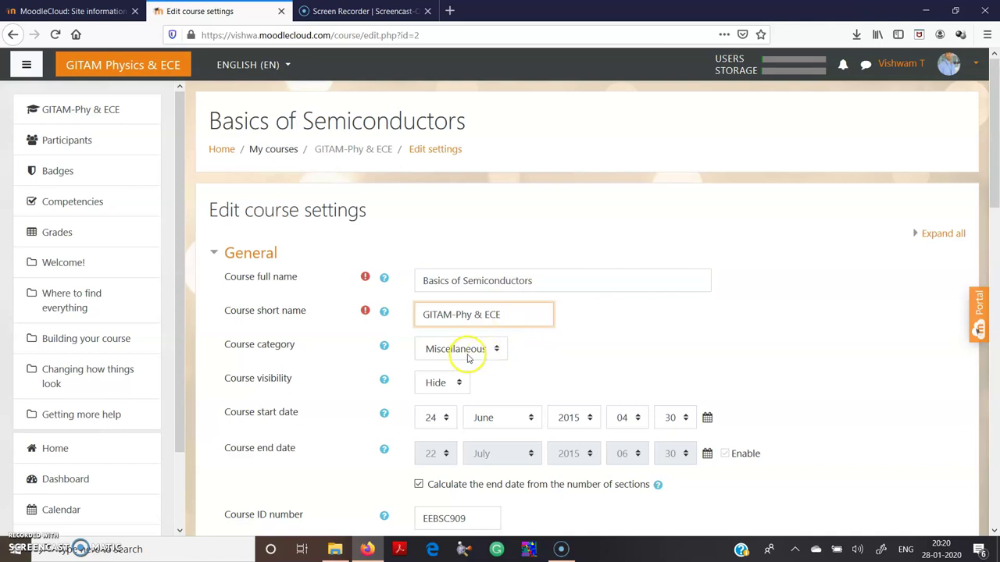
pyautogui.scroll(-1, 468, 353)
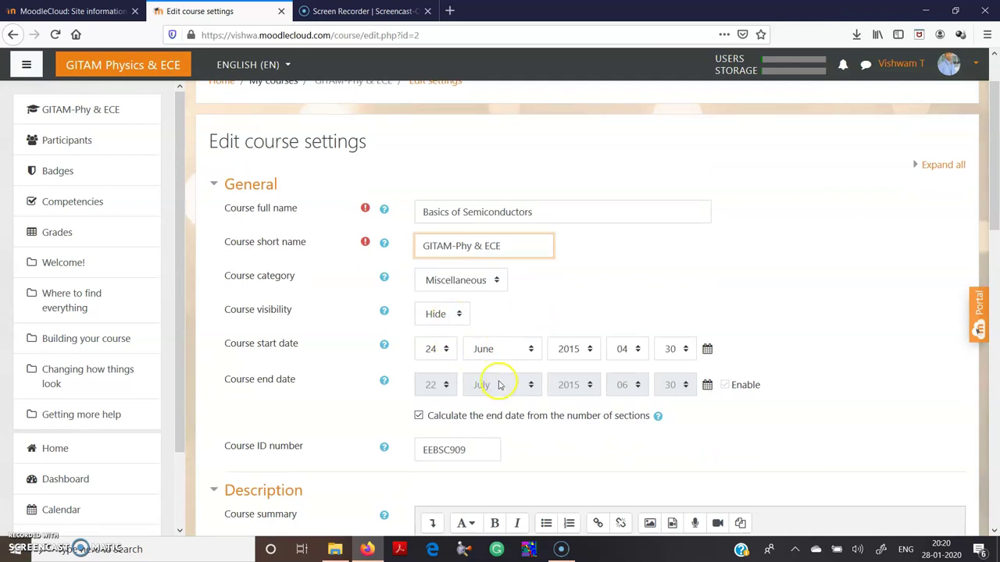
pyautogui.scroll(-2, 574, 308)
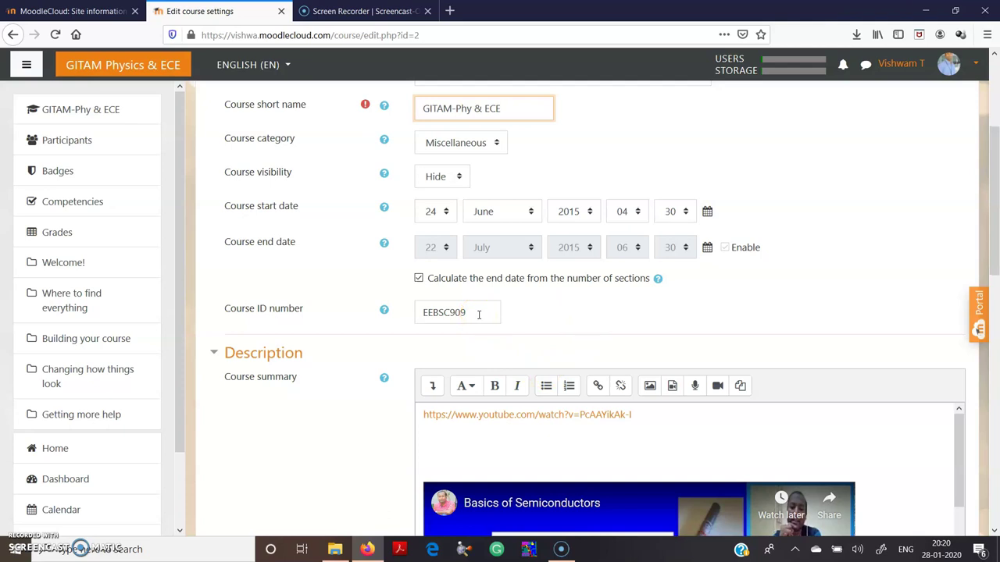
pyautogui.scroll(-2, 569, 323)
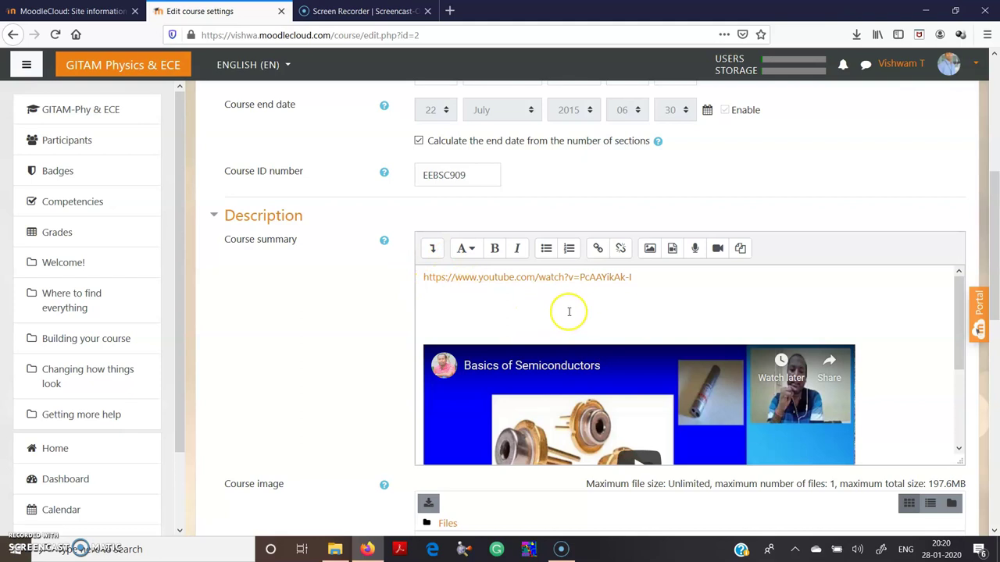
pyautogui.click(672, 250)
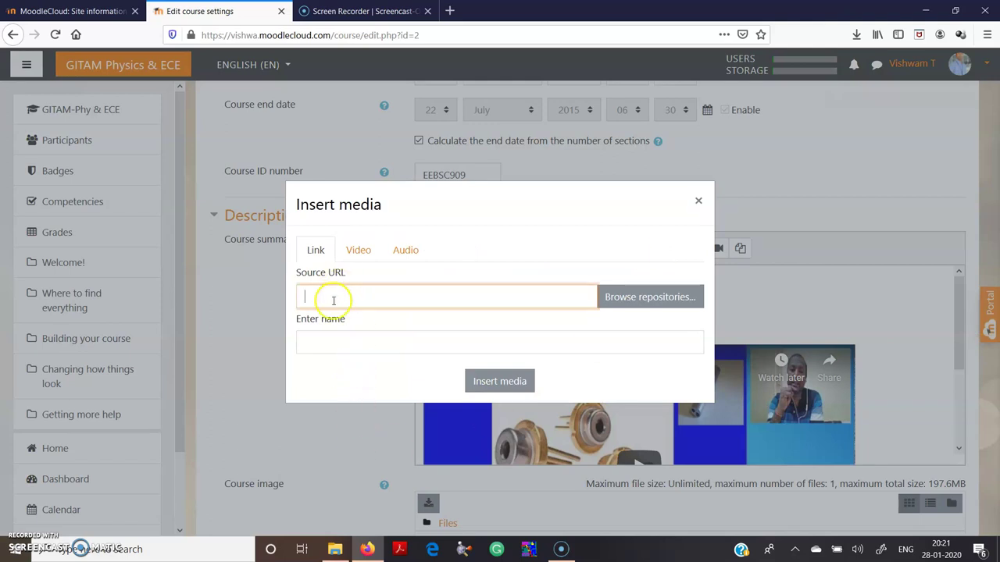
pyautogui.click(327, 297)
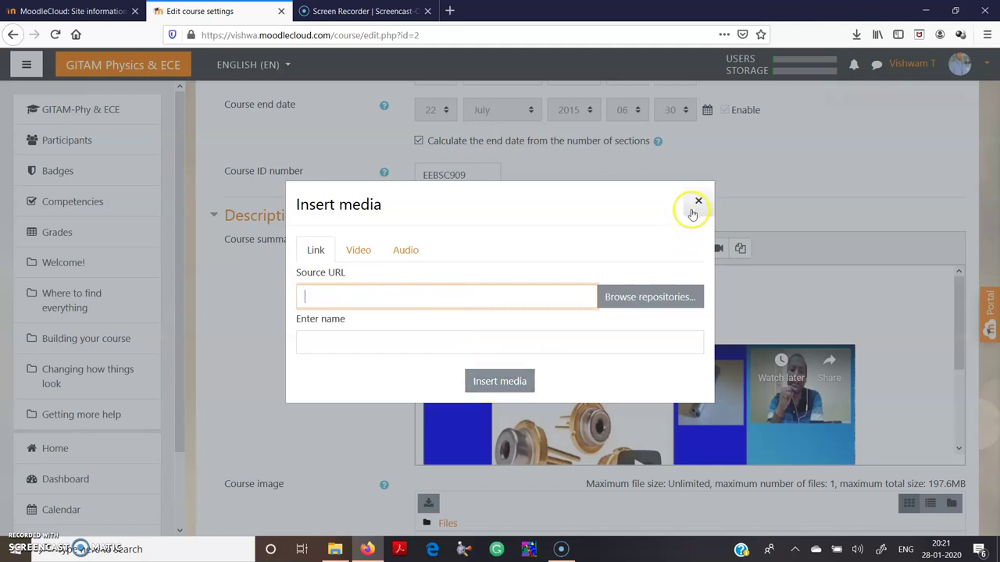
pyautogui.click(696, 201)
pyautogui.scroll(-3, 632, 306)
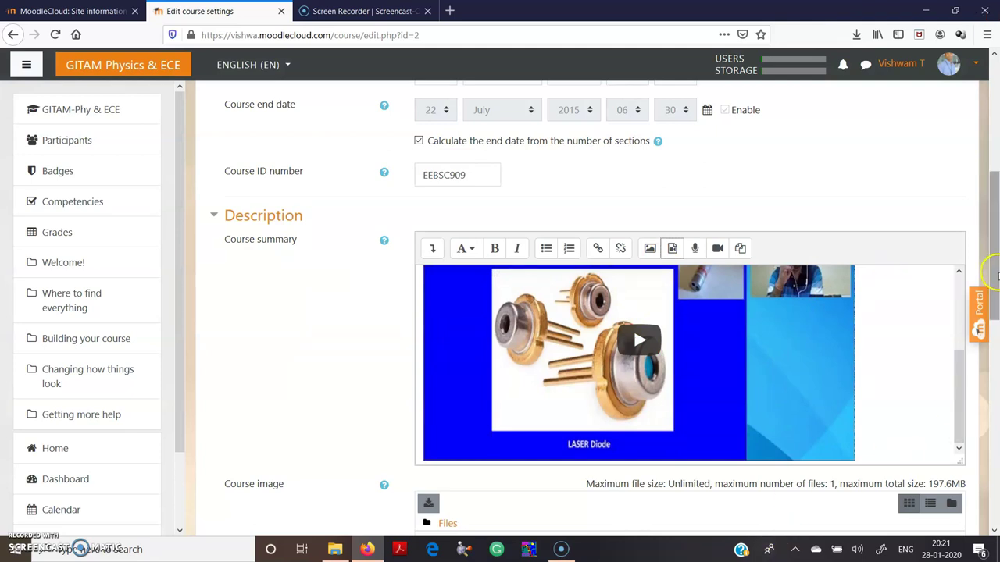
# Move past the Course image file area and expand the Course format section.
pyautogui.moveTo(995, 273); pyautogui.dragTo(991, 396)
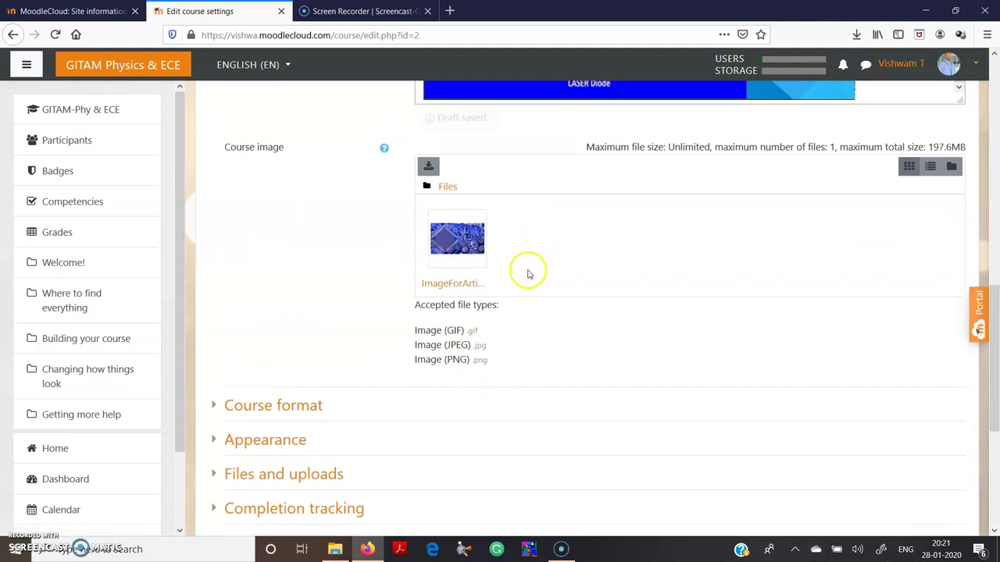
pyautogui.scroll(1, 546, 313)
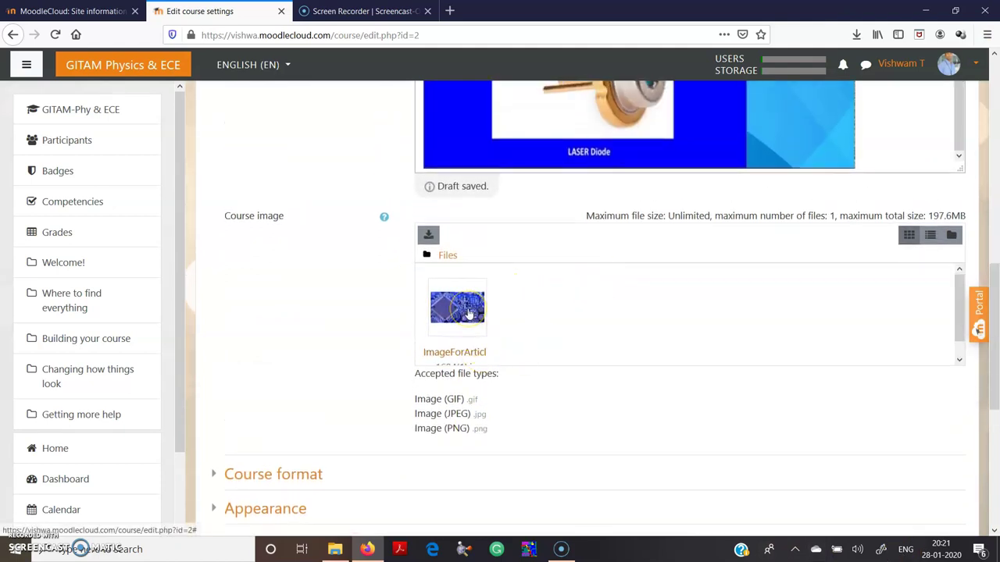
pyautogui.click(446, 256)
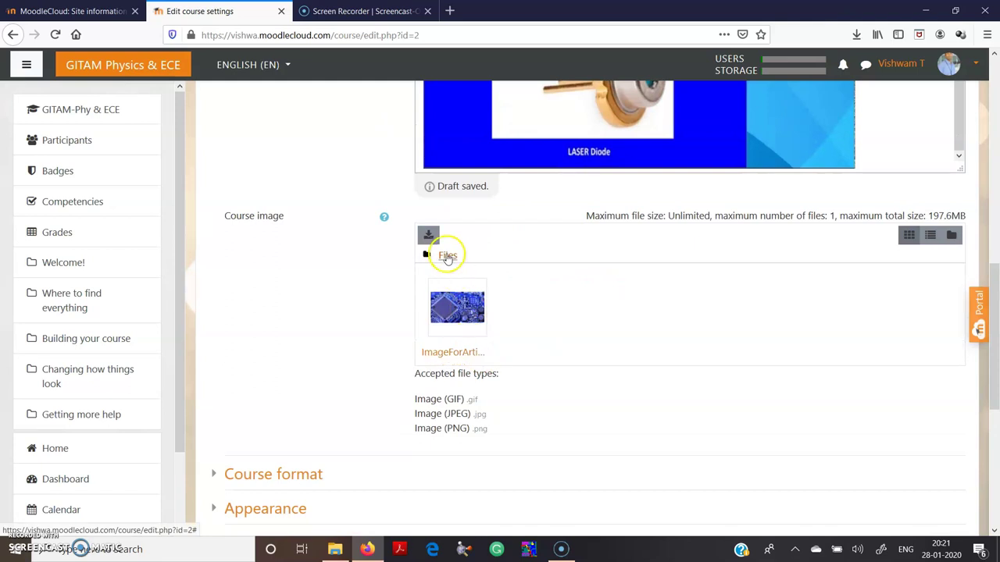
pyautogui.scroll(-1, 584, 336)
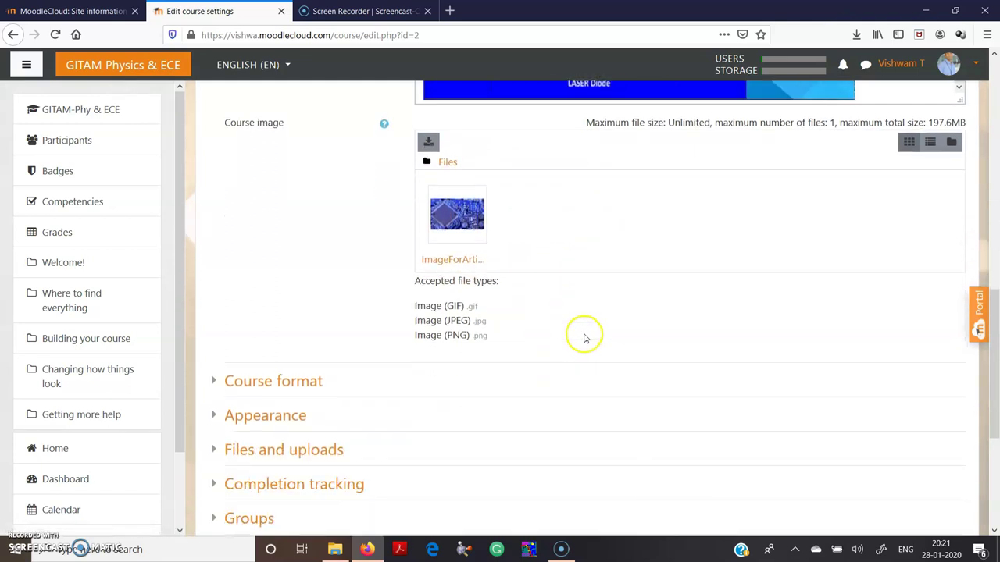
pyautogui.scroll(-3, 584, 336)
pyautogui.click(305, 179)
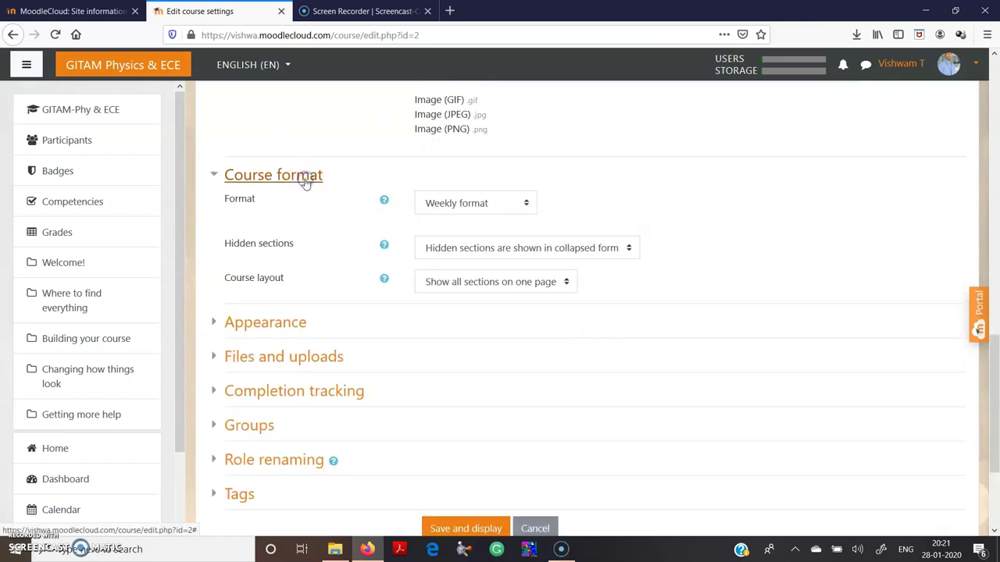
# Keep Weekly format, check the 100MB maximum upload size, and save and display the course.
pyautogui.click(509, 209)
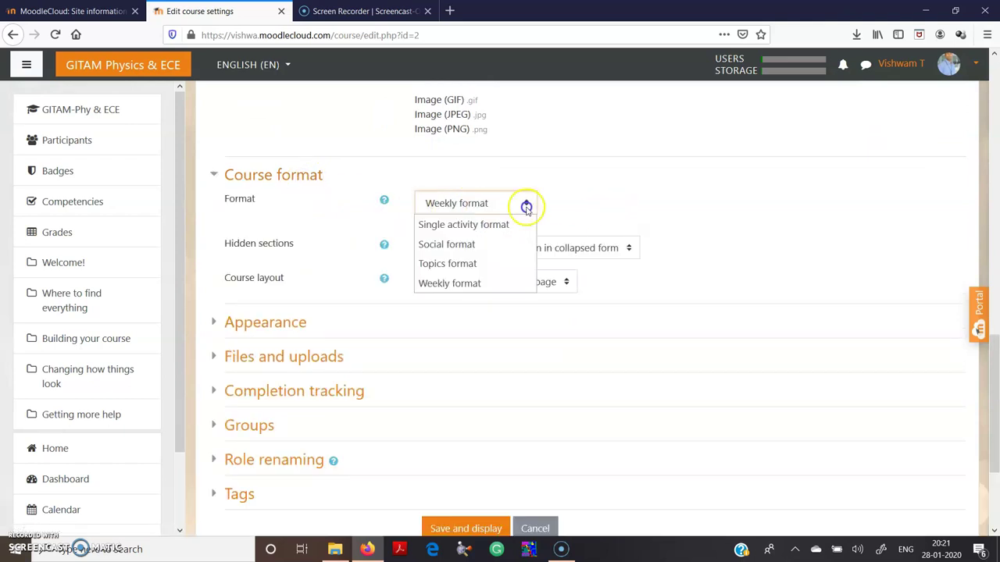
pyautogui.click(521, 206)
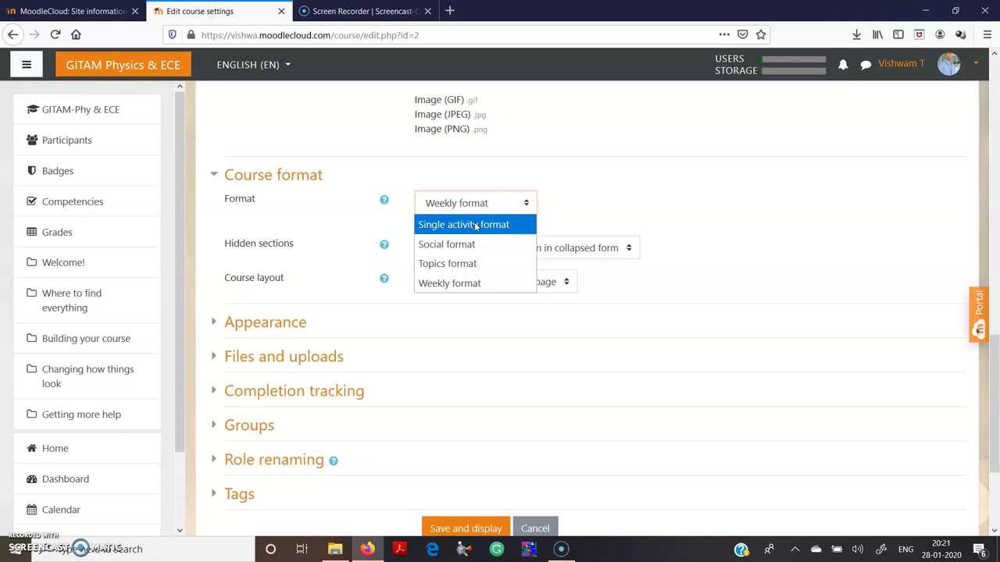
pyautogui.click(587, 185)
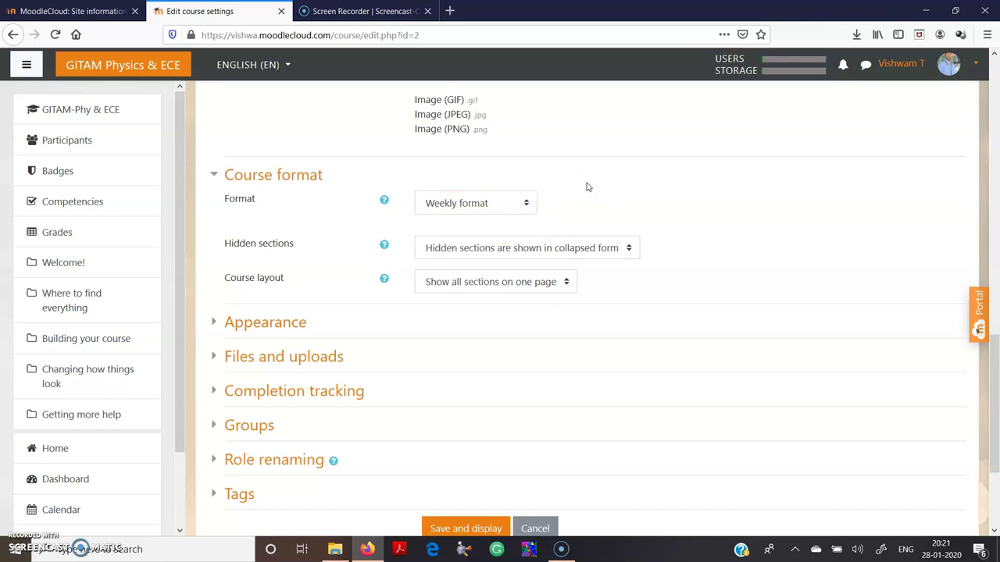
pyautogui.scroll(-1, 587, 187)
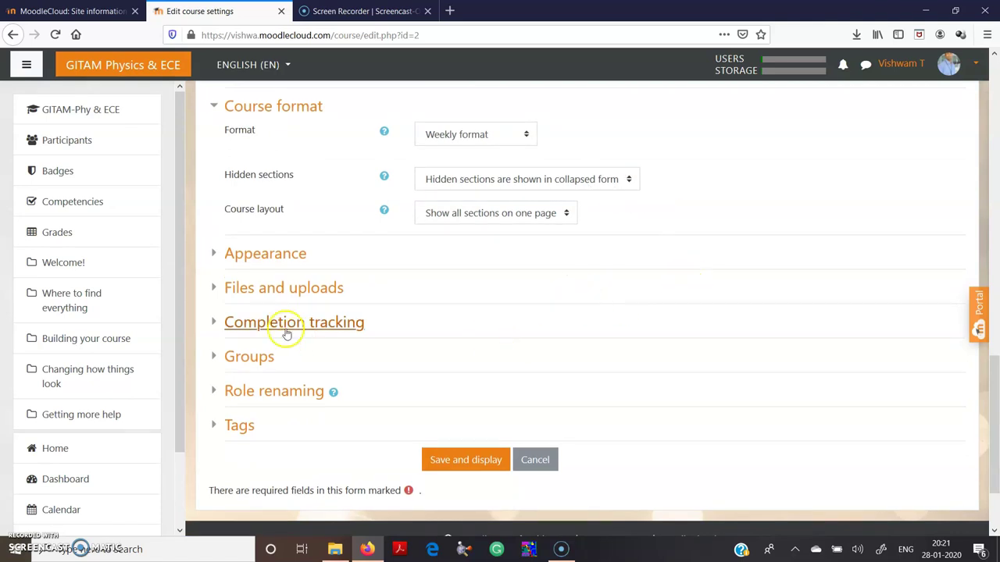
pyautogui.click(274, 291)
pyautogui.scroll(-2, 547, 336)
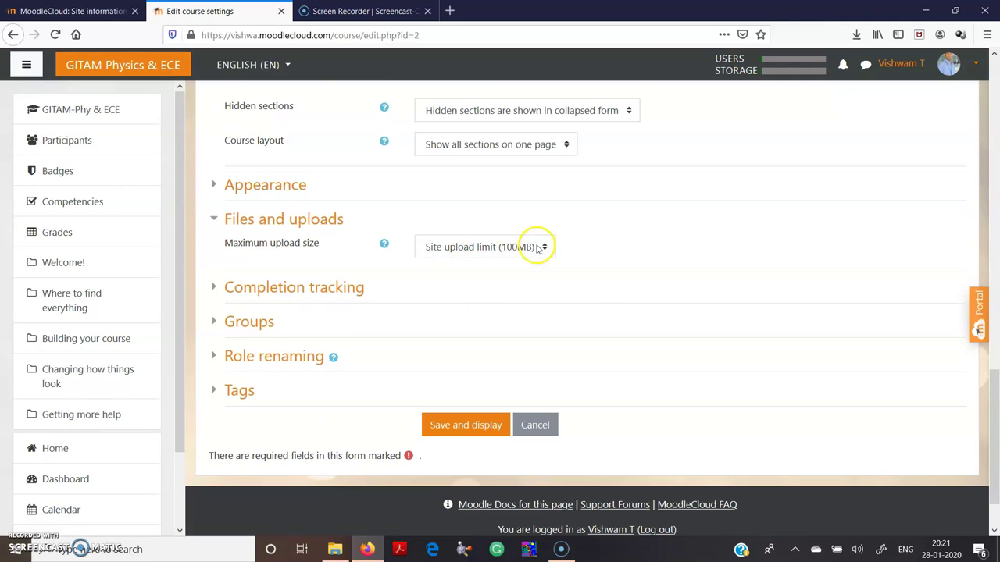
pyautogui.scroll(-2, 606, 264)
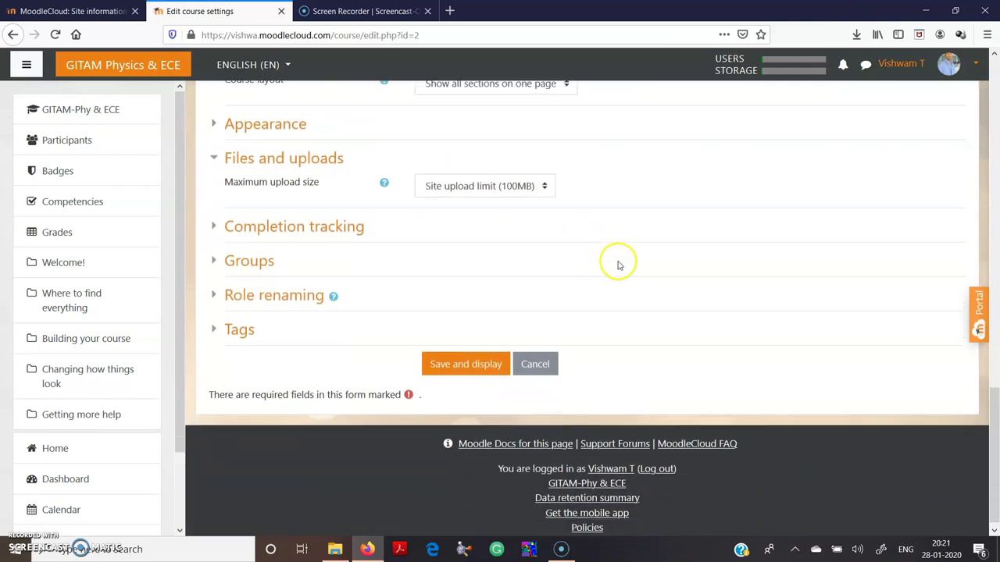
pyautogui.click(472, 361)
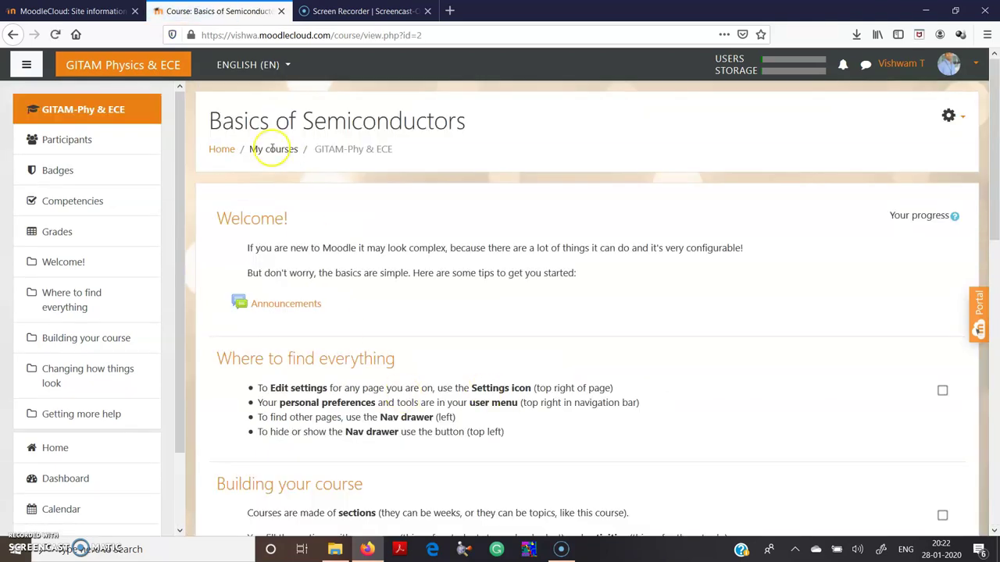
# Return to the site front page and view Basics of Semiconductors with its embedded laser diode videos.
pyautogui.click(221, 150)
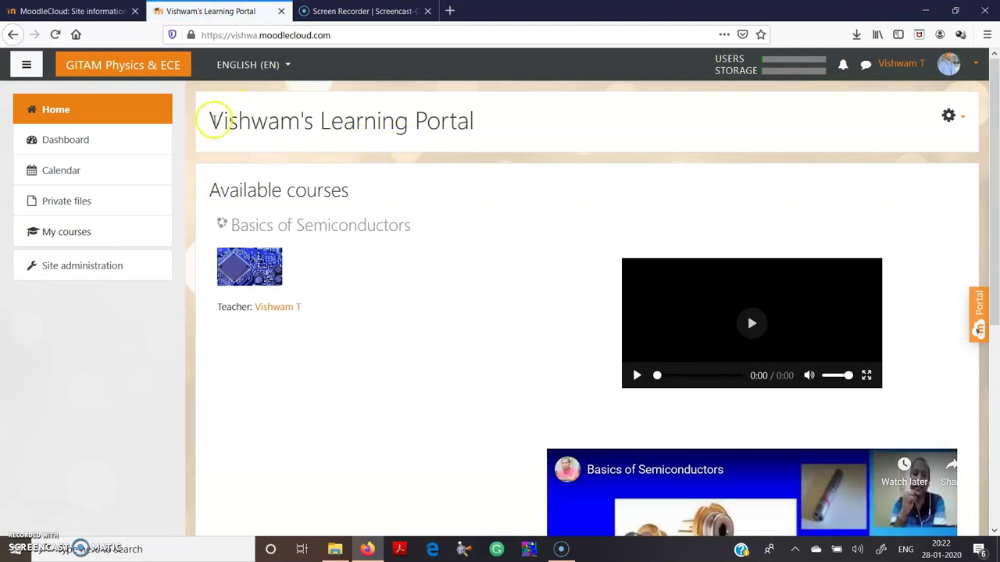
pyautogui.moveTo(211, 121); pyautogui.dragTo(351, 121)
pyautogui.click(489, 136)
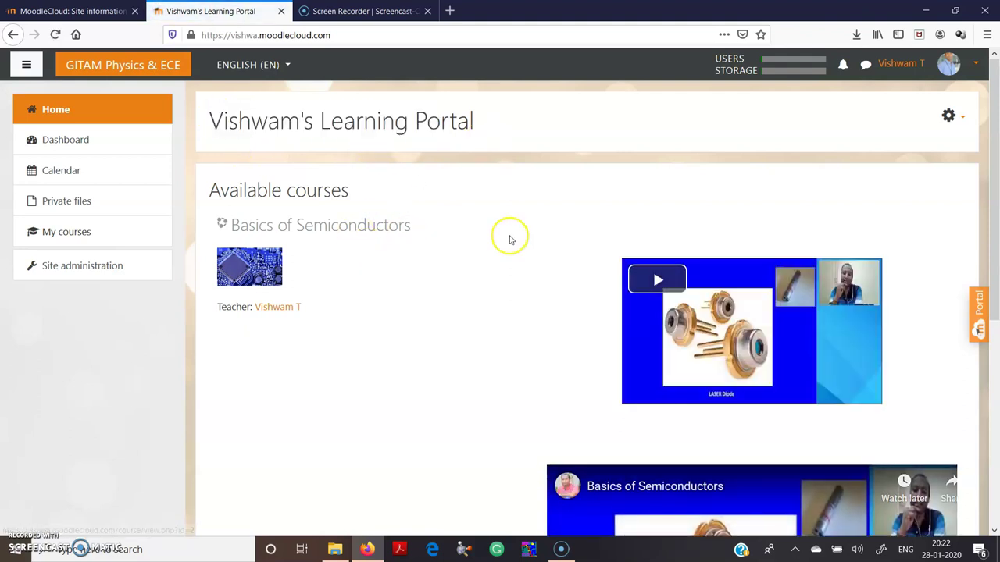
pyautogui.scroll(-3, 509, 237)
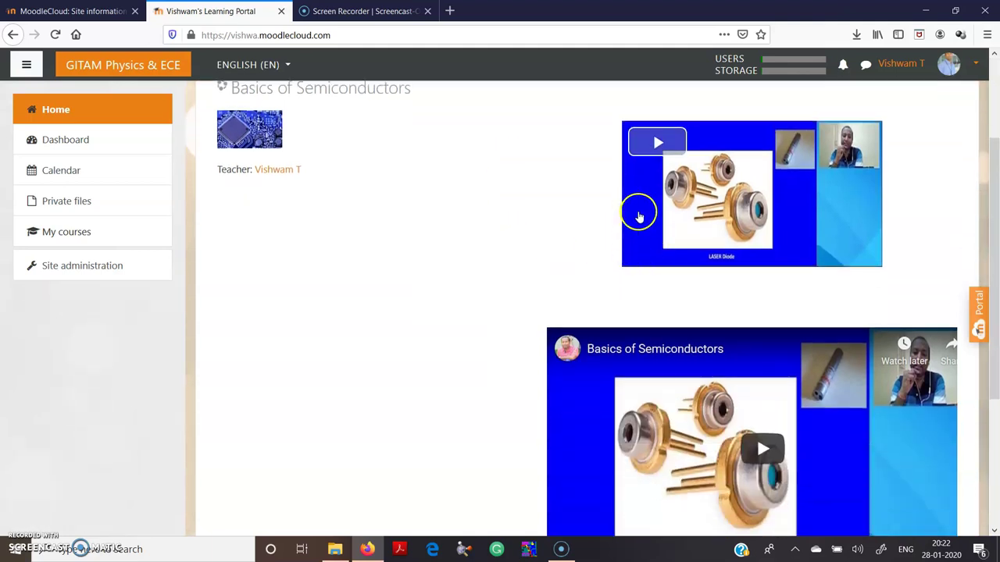
pyautogui.scroll(-5, 606, 218)
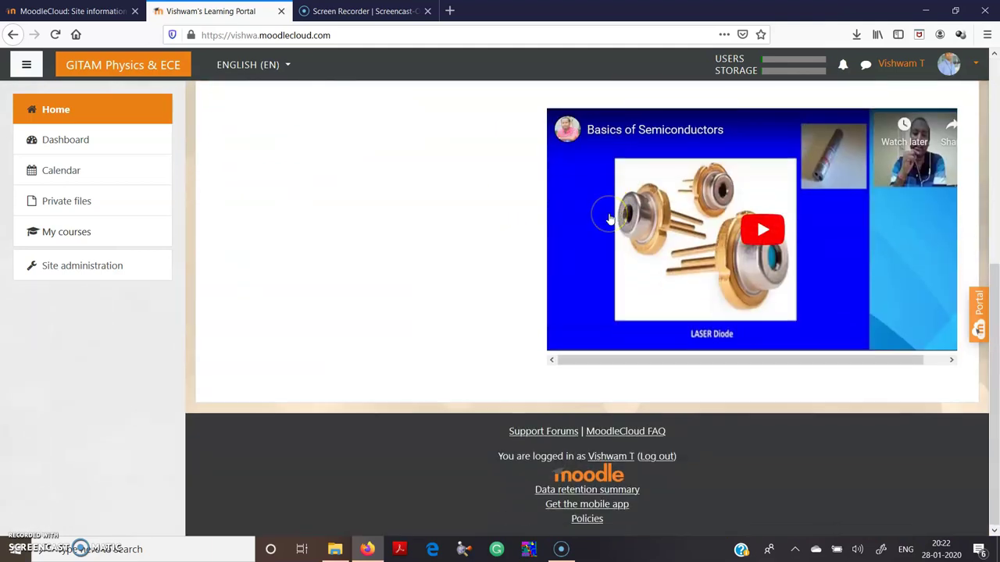